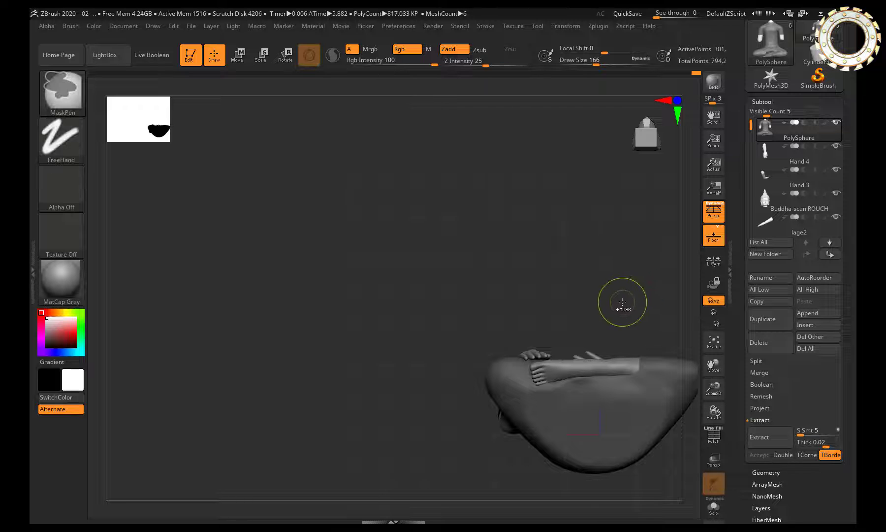
Mask a rectangular strip across the Buddha's body, checking it from front and side views.
ctrl+alt+drag(624, 297, 639, 351)
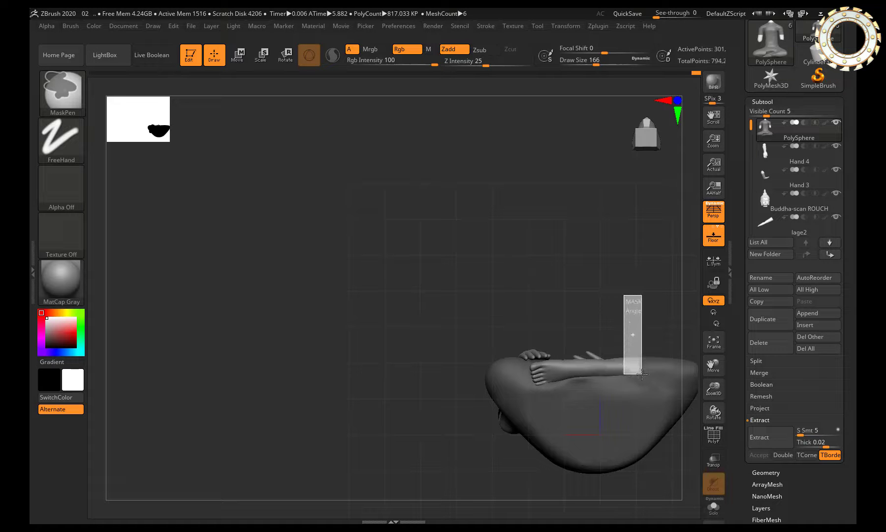
drag(611, 493, 625, 330)
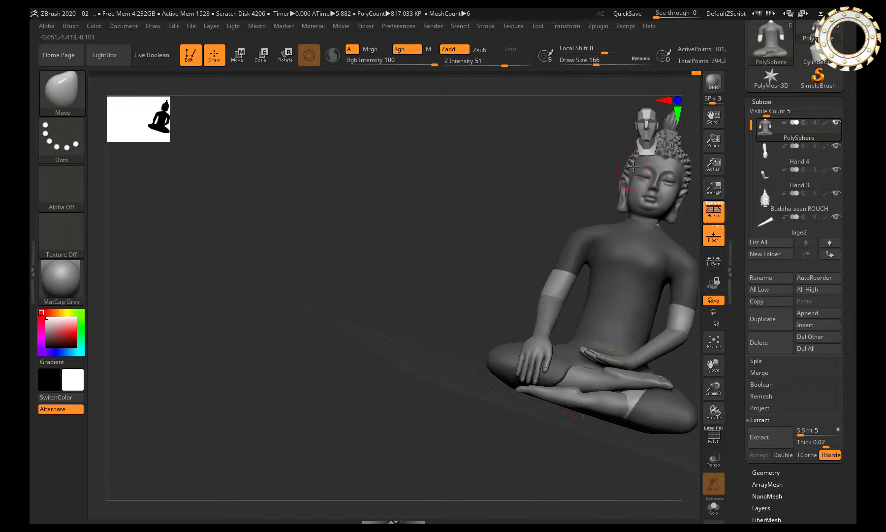
mouse_move(634, 167)
mouse_down()
mouse_move(641, 241)
mouse_move(553, 323)
mouse_move(352, 290)
mouse_move(512, 374)
mouse_move(603, 370)
mouse_move(390, 446)
mouse_move(499, 408)
mouse_move(411, 410)
mouse_move(385, 369)
mouse_move(587, 438)
mouse_up()
key(ctrl)
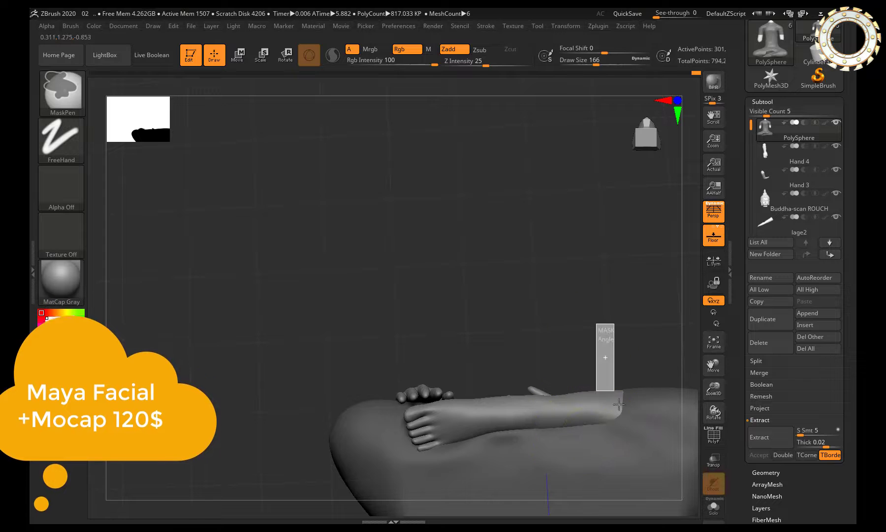
mouse_move(618, 404)
mouse_down()
mouse_move(593, 479)
mouse_move(511, 519)
mouse_move(536, 464)
mouse_move(490, 356)
mouse_move(500, 352)
mouse_up()
Unmask the crossed leg and foot with Ctrl+Alt strokes, leaving only torso and lap masked.
key(ctrl)
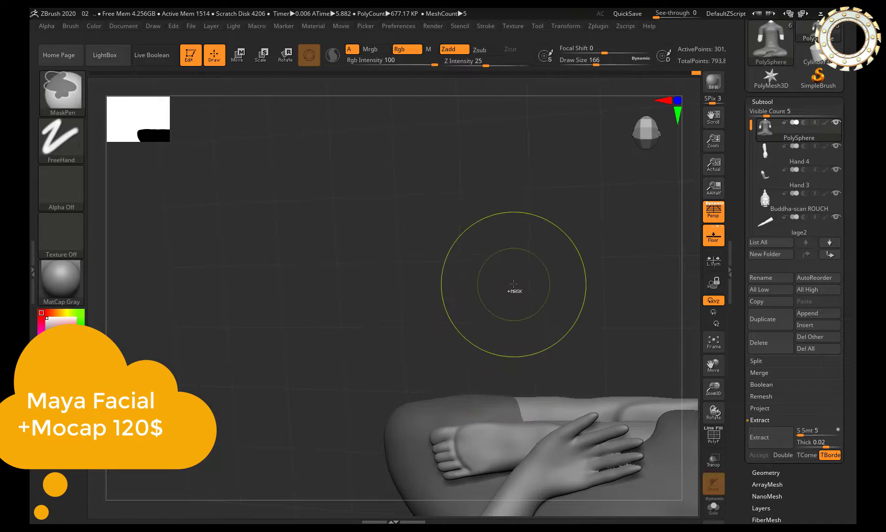
ctrl+click(513, 283)
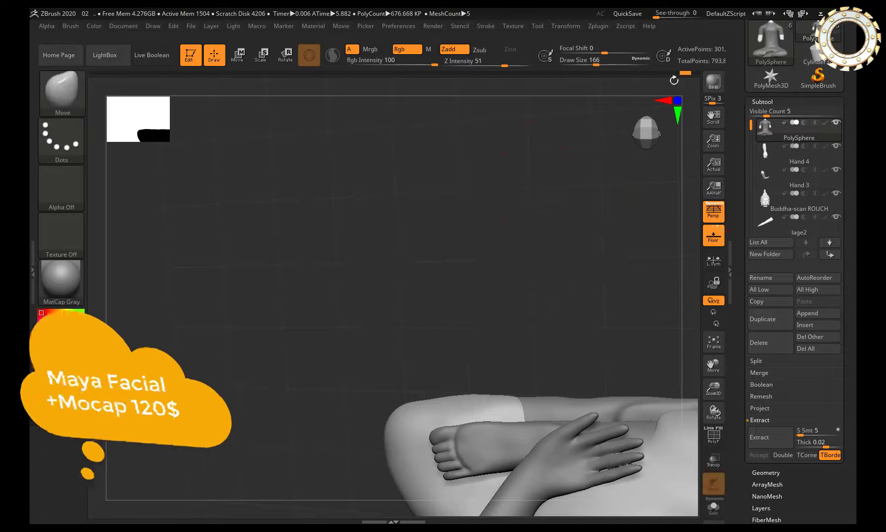
key(ctrl+alt)
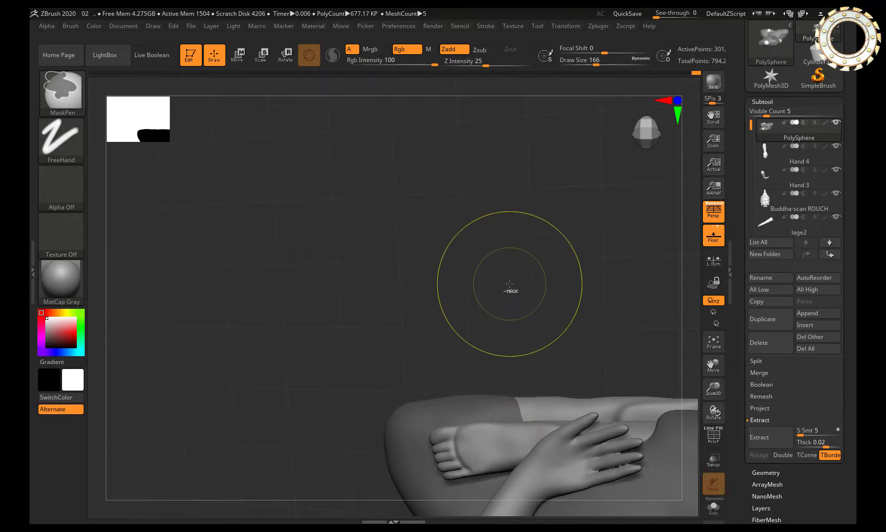
ctrl+alt+drag(510, 284, 530, 424)
mouse_move(541, 345)
mouse_down()
mouse_move(585, 377)
mouse_move(337, 381)
mouse_up()
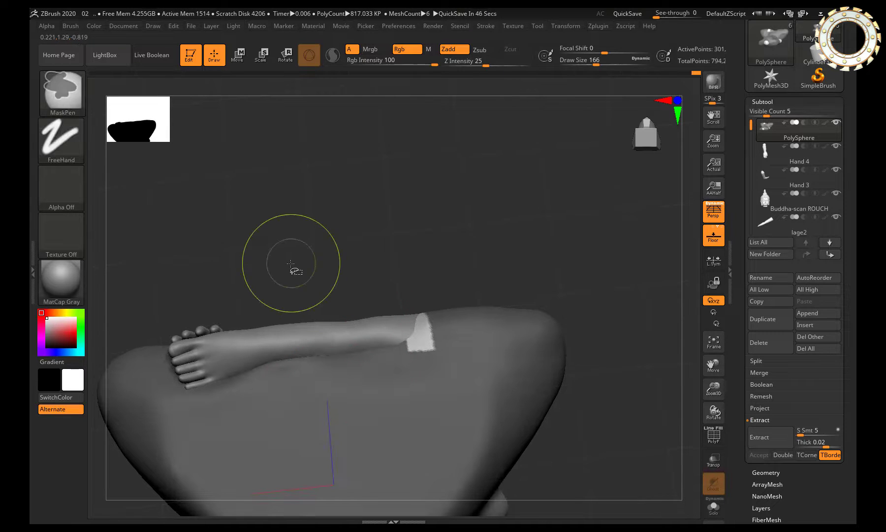
mouse_move(291, 263)
ctrl+alt+mouse_down()
mouse_move(423, 356)
mouse_move(351, 368)
ctrl+alt+mouse_up()
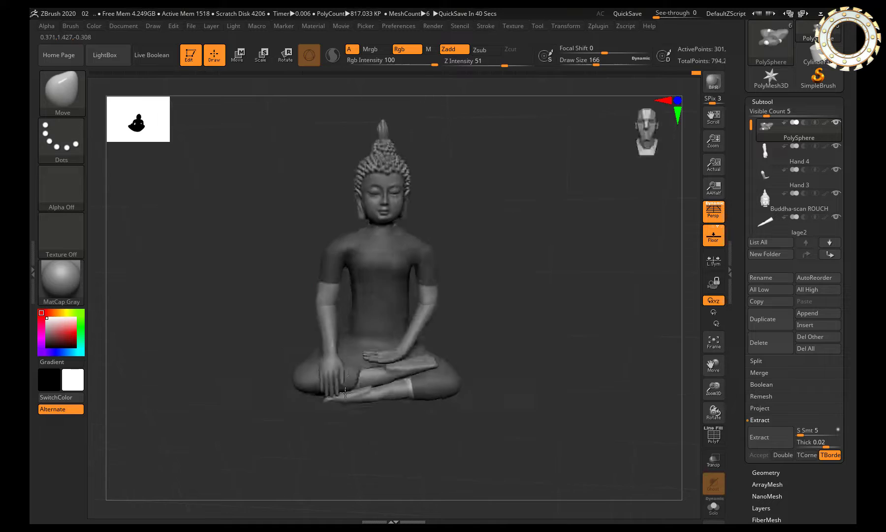
Extract the masked torso and lap and accept it as the new Extract5 subtool.
click(783, 434)
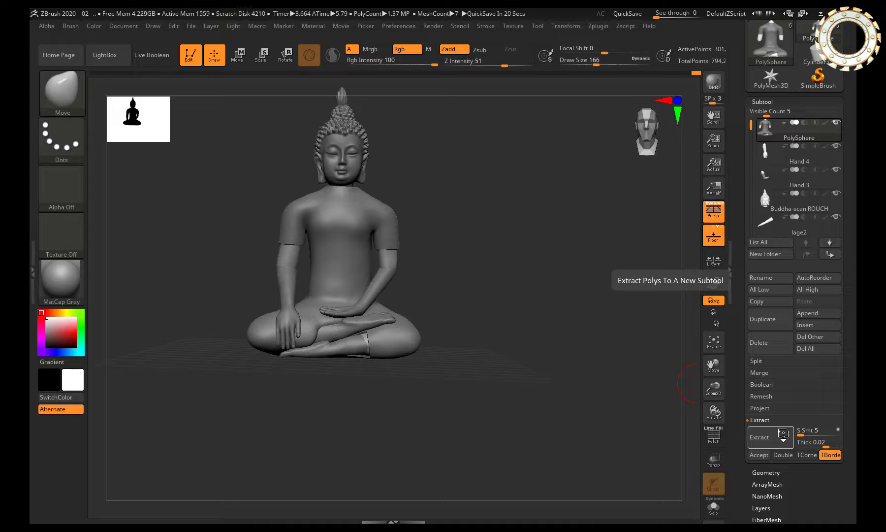
click(758, 455)
drag(468, 310, 296, 310)
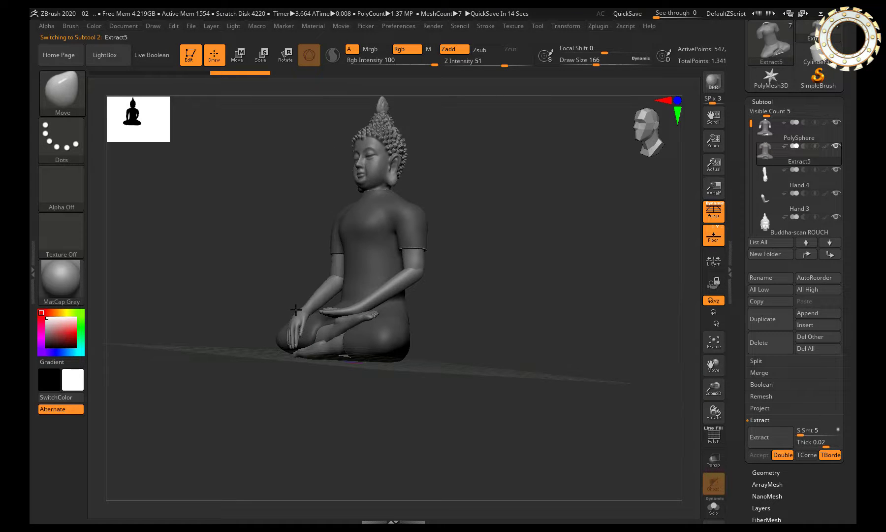
drag(320, 347, 599, 199)
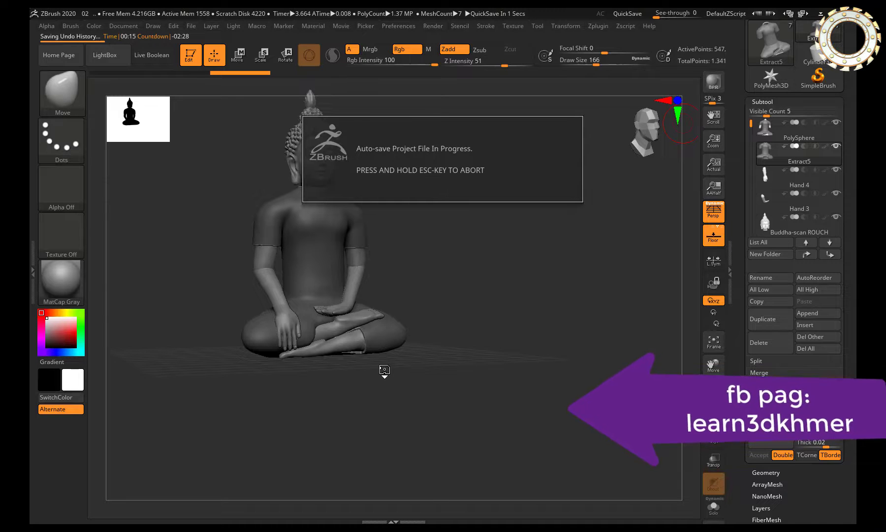
drag(350, 356, 347, 345)
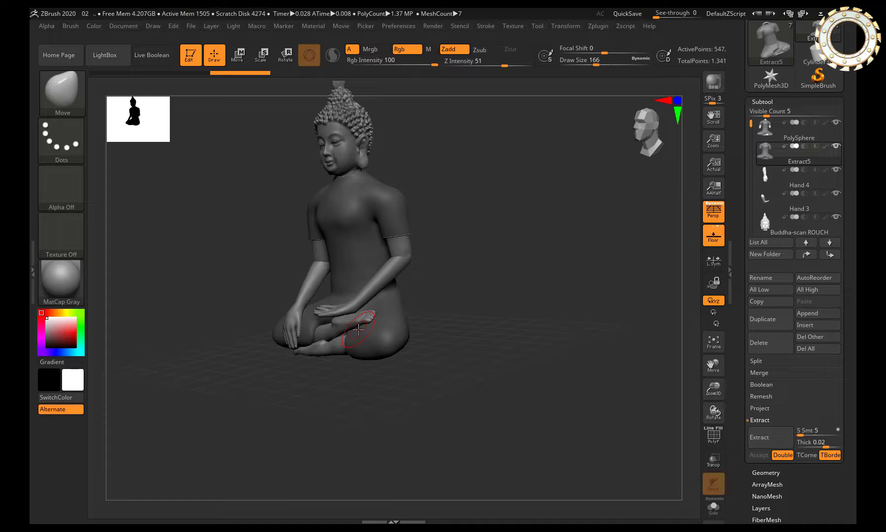
drag(346, 325, 536, 197)
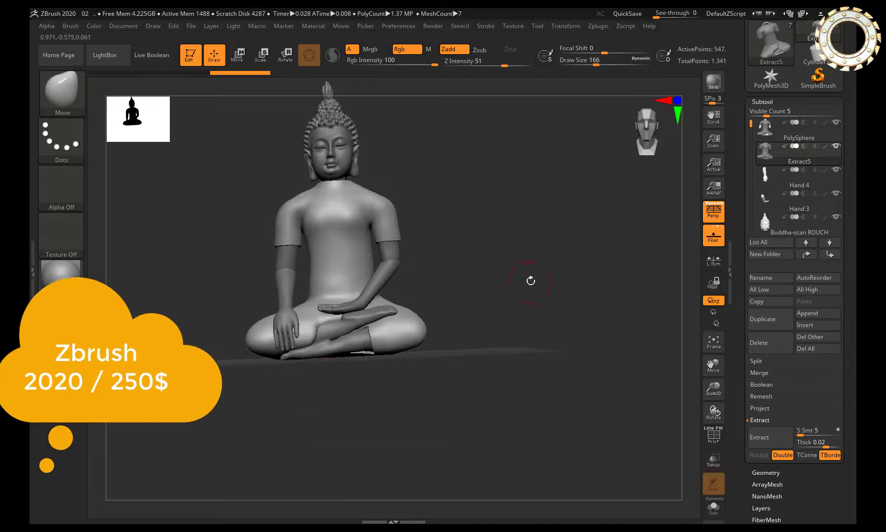
mouse_move(617, 178)
mouse_down()
mouse_move(397, 205)
mouse_move(263, 271)
mouse_move(393, 309)
mouse_up()
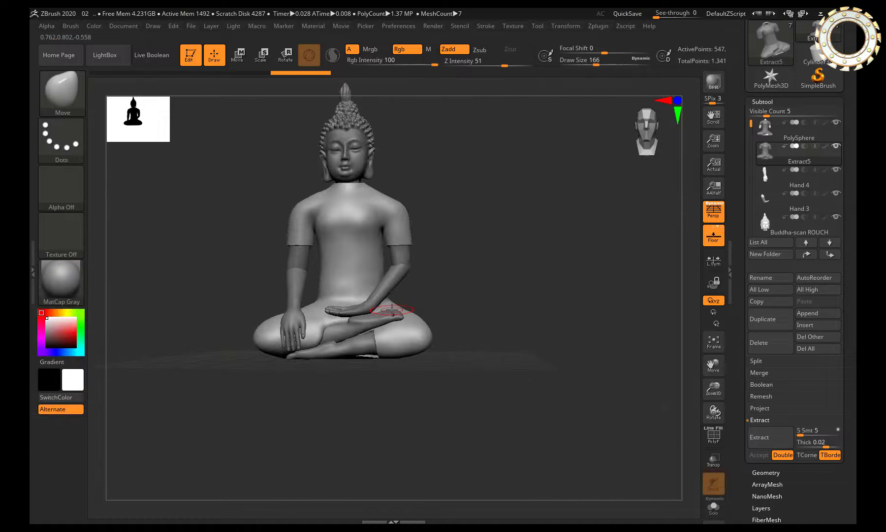
mouse_move(389, 277)
mouse_down()
mouse_move(411, 183)
mouse_move(389, 170)
mouse_move(356, 214)
mouse_move(347, 422)
mouse_move(355, 405)
mouse_up()
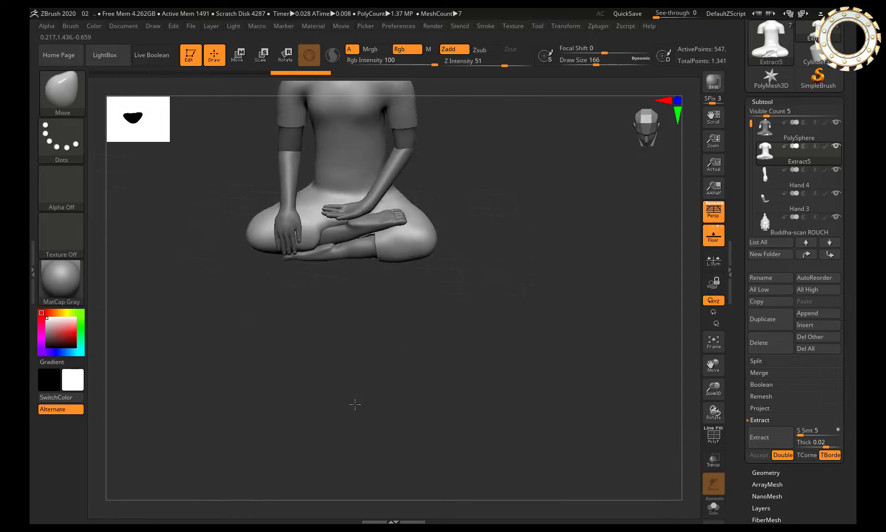
drag(314, 365, 317, 274)
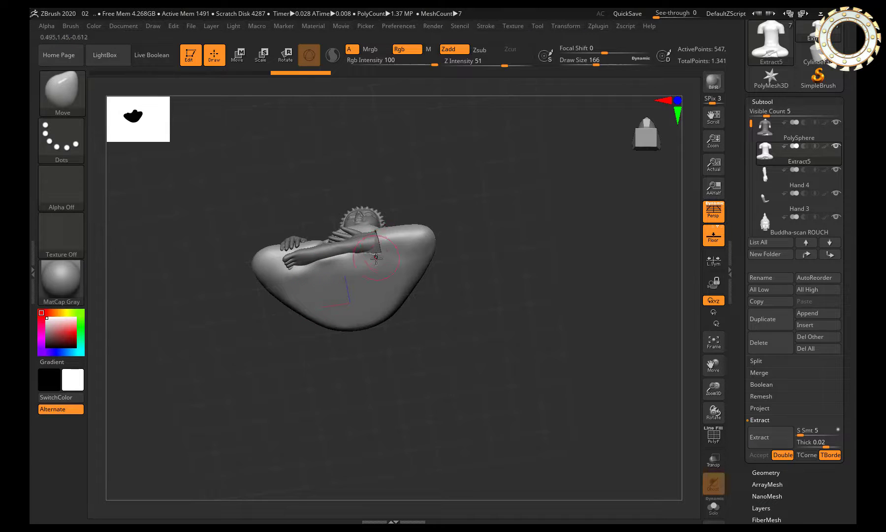
mouse_move(376, 240)
mouse_down()
mouse_move(336, 293)
mouse_move(372, 319)
mouse_move(335, 246)
mouse_move(352, 312)
mouse_move(401, 251)
mouse_up()
alt+click(333, 289)
alt+click(405, 233)
key(f)
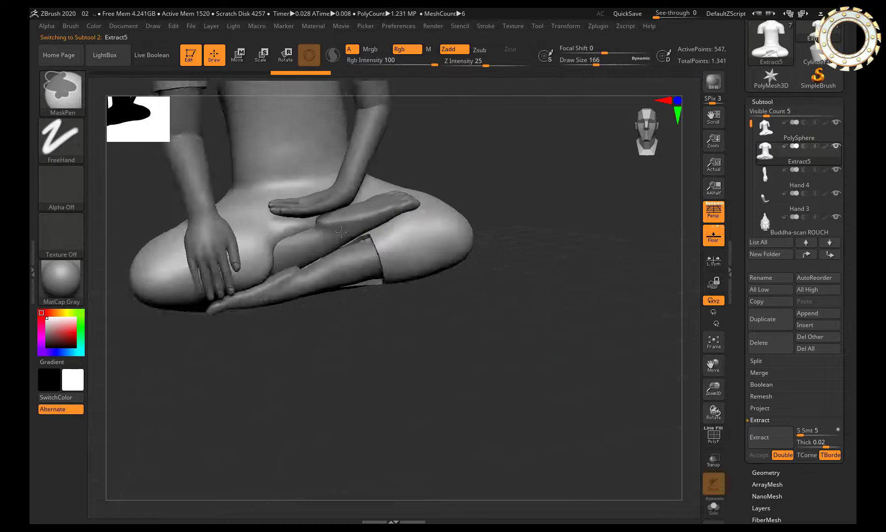
mouse_move(357, 358)
mouse_down()
mouse_move(281, 356)
mouse_move(348, 333)
mouse_up()
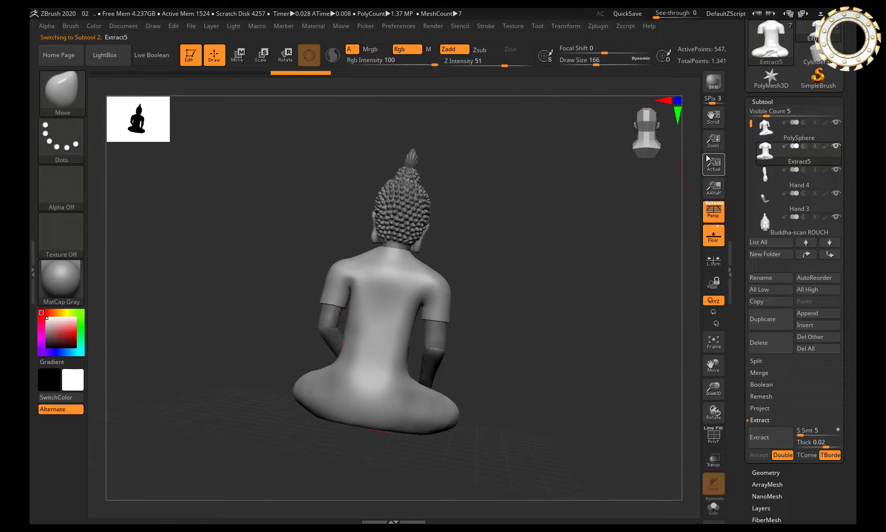
click(644, 137)
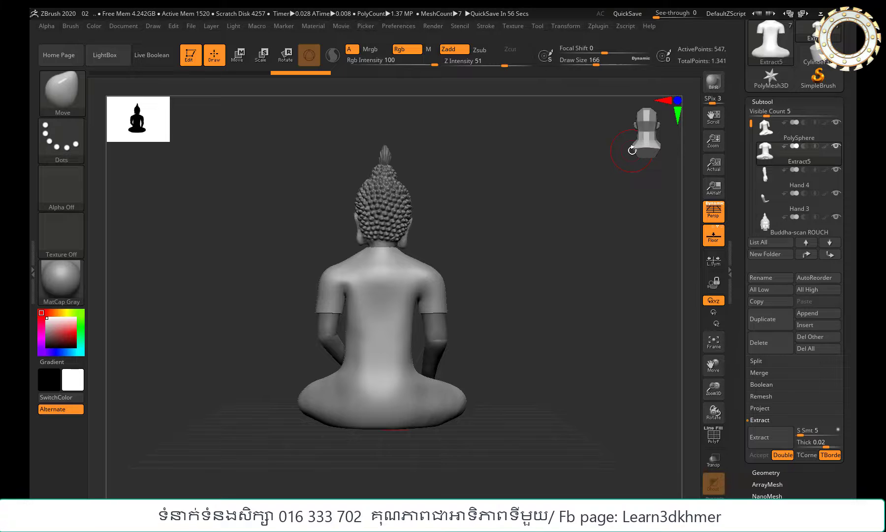
mouse_move(413, 316)
mouse_down()
mouse_move(358, 322)
mouse_move(597, 184)
mouse_up()
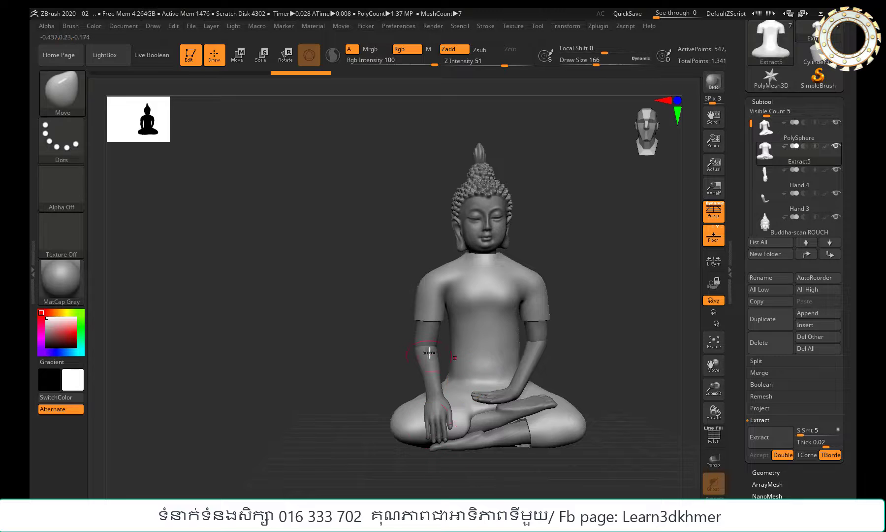
right_drag(429, 353, 464, 493)
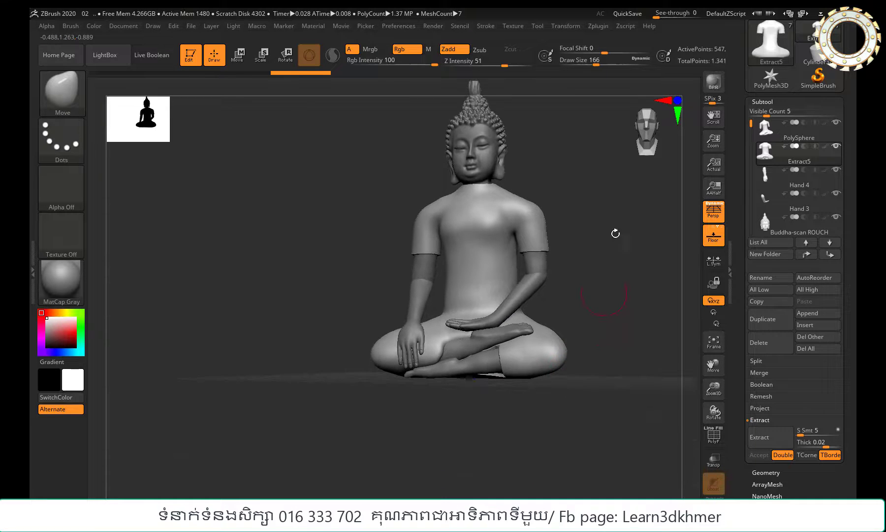
mouse_move(616, 233)
mouse_down()
mouse_move(492, 204)
mouse_move(476, 337)
mouse_up()
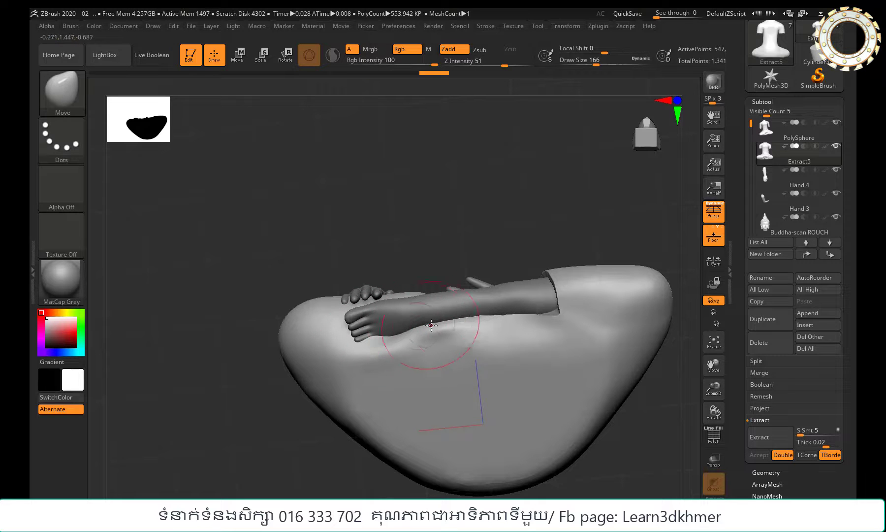
Push the shell surface under the arm and at the arm end into place with Move.
drag(431, 325, 561, 322)
mouse_move(467, 197)
mouse_down()
mouse_move(409, 301)
mouse_move(415, 276)
mouse_move(418, 286)
mouse_move(376, 293)
mouse_move(347, 284)
mouse_move(374, 275)
mouse_move(404, 296)
mouse_up()
drag(606, 207, 640, 212)
Turn on Solo so only the Extract5 torso shell is visible, zooming in to inspect it.
click(714, 282)
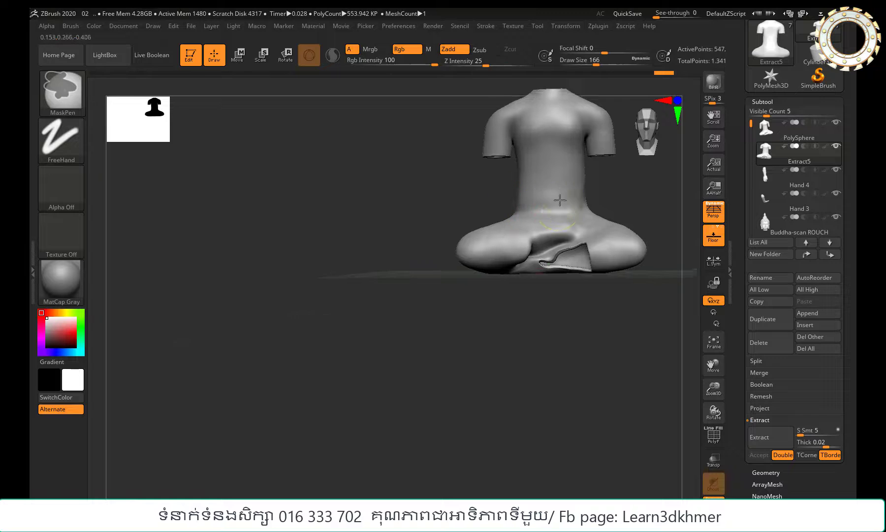
mouse_move(514, 197)
ctrl+right_down()
mouse_move(539, 291)
mouse_move(577, 281)
mouse_move(505, 321)
mouse_move(451, 296)
ctrl+right_up()
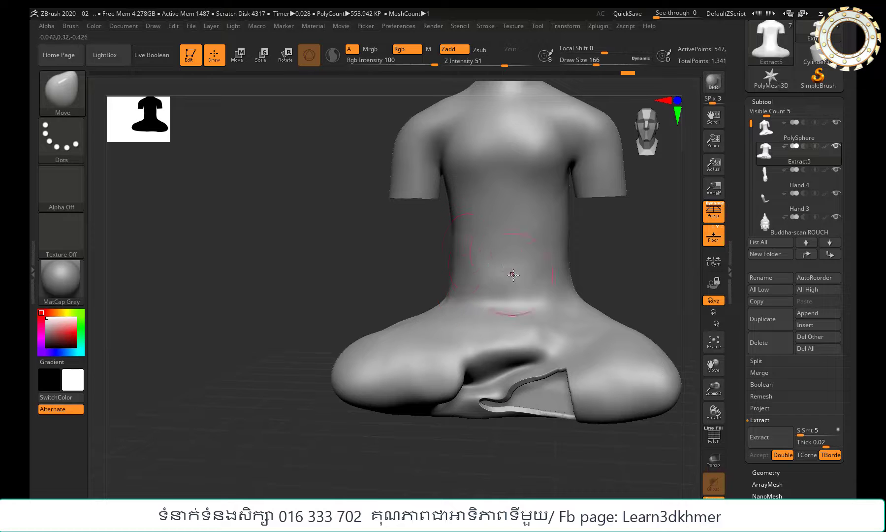
mouse_move(471, 165)
ctrl+right_down()
mouse_move(512, 240)
mouse_move(530, 374)
mouse_move(522, 356)
mouse_move(536, 292)
mouse_move(530, 261)
mouse_move(533, 403)
mouse_move(534, 345)
mouse_move(532, 365)
ctrl+right_up()
Mask a narrow strip around the shell's waist and extract it as a band subtool.
ctrl+drag(344, 293, 538, 300)
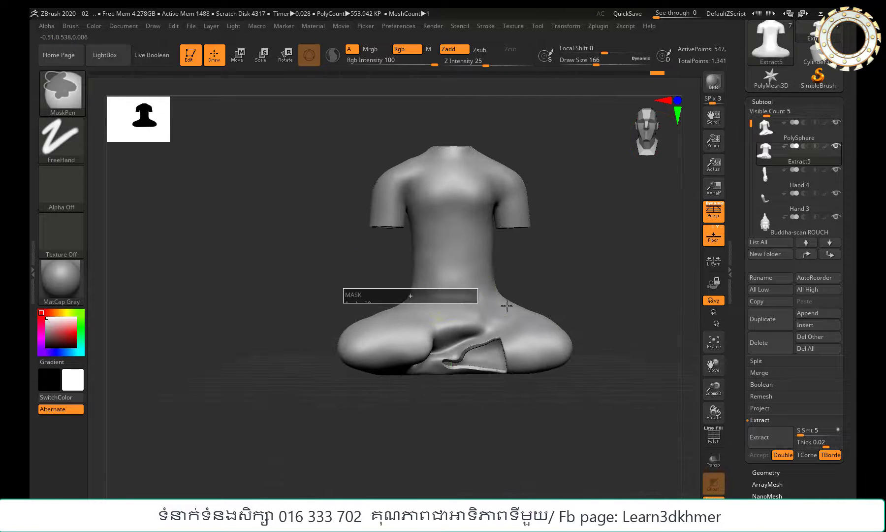
right_drag(539, 301, 543, 292)
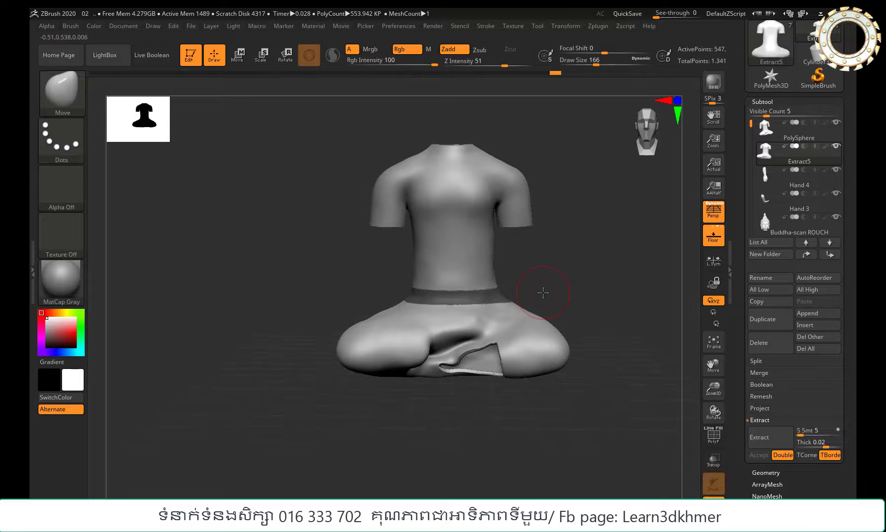
ctrl+click(543, 292)
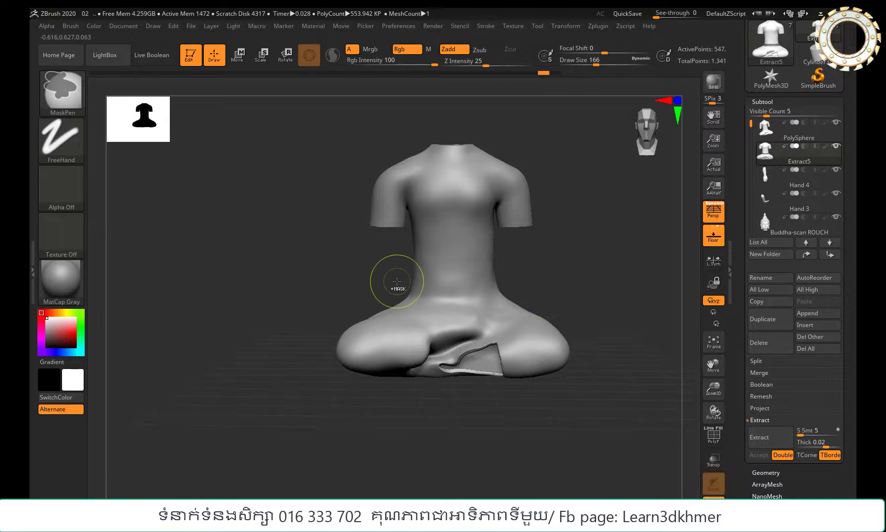
ctrl+drag(394, 285, 512, 299)
mouse_move(512, 298)
right_down()
mouse_move(547, 305)
mouse_move(522, 305)
right_up()
click(764, 439)
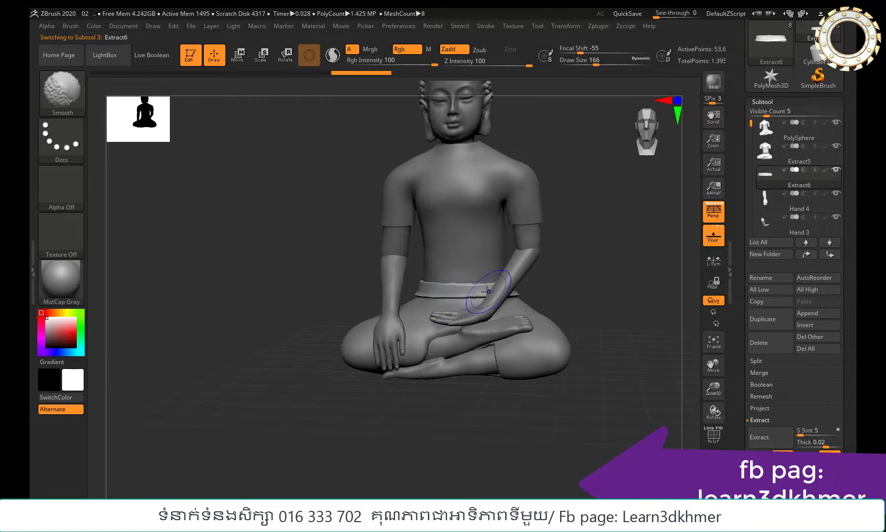
mouse_move(465, 298)
right_down()
mouse_move(445, 302)
mouse_move(534, 294)
right_up()
right_drag(626, 285, 633, 179)
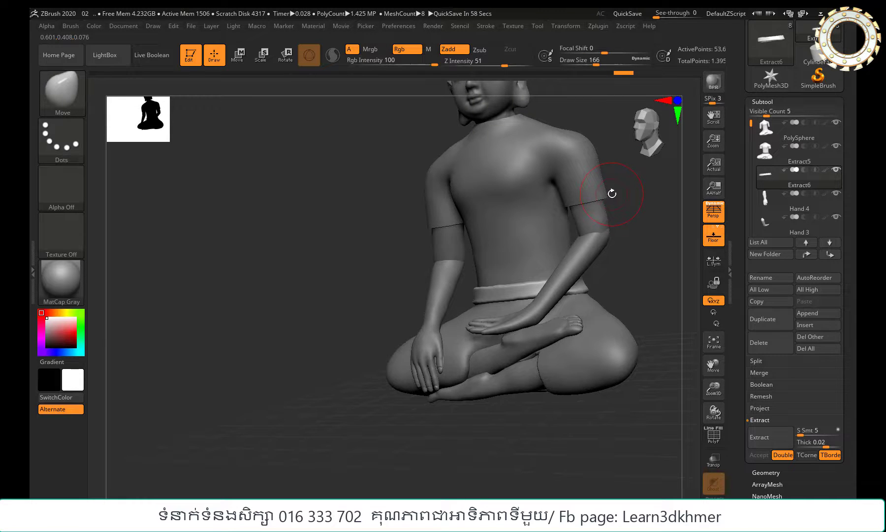
shift+right_drag(592, 183, 644, 129)
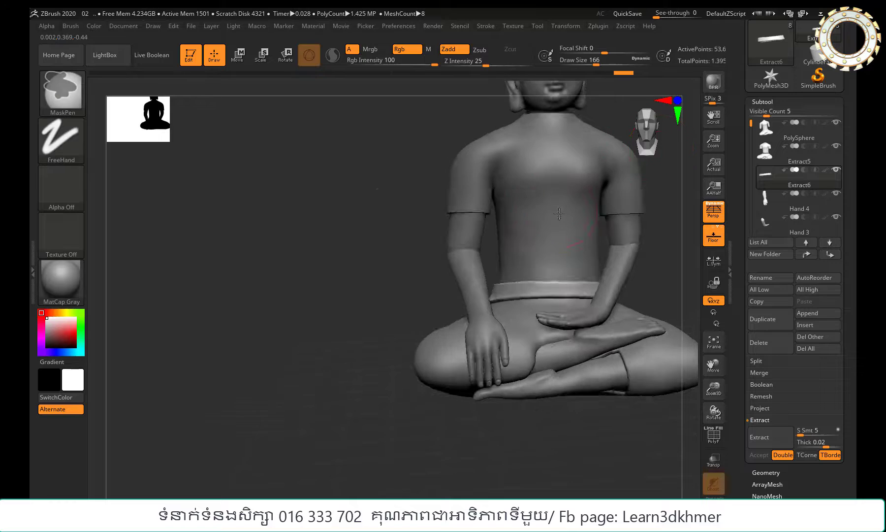
key(f)
mouse_move(579, 243)
right_down()
mouse_move(615, 238)
mouse_move(237, 301)
mouse_move(410, 309)
mouse_move(375, 330)
right_up()
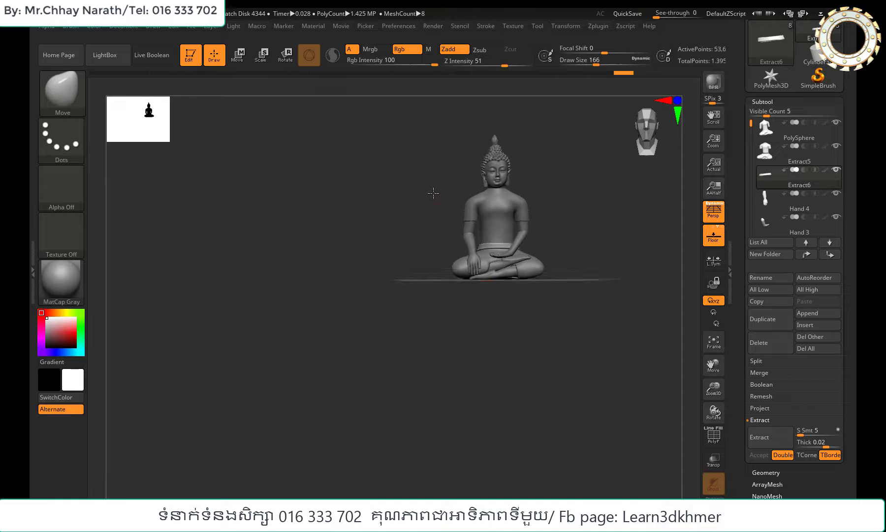
drag(432, 192, 633, 139)
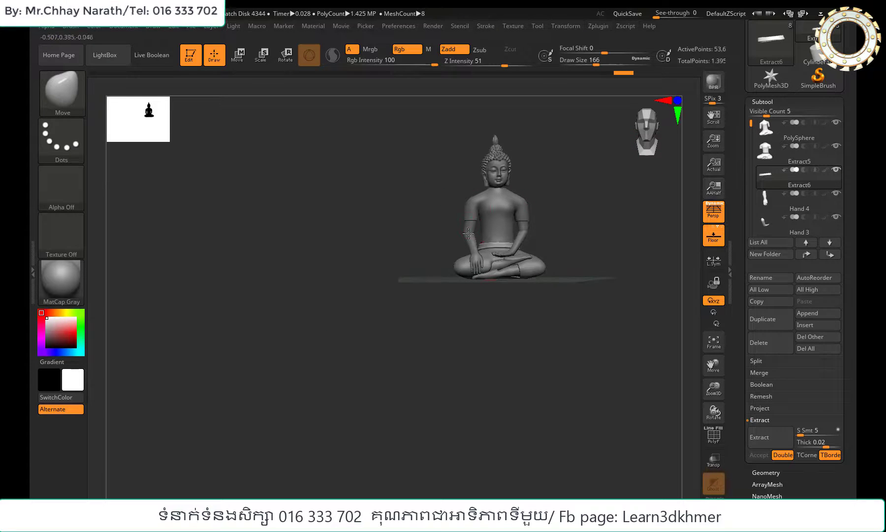
scroll(505, 249, up, 3)
Select the Extract5 robe shell on the canvas and rotate to a straight front view.
alt+click(447, 172)
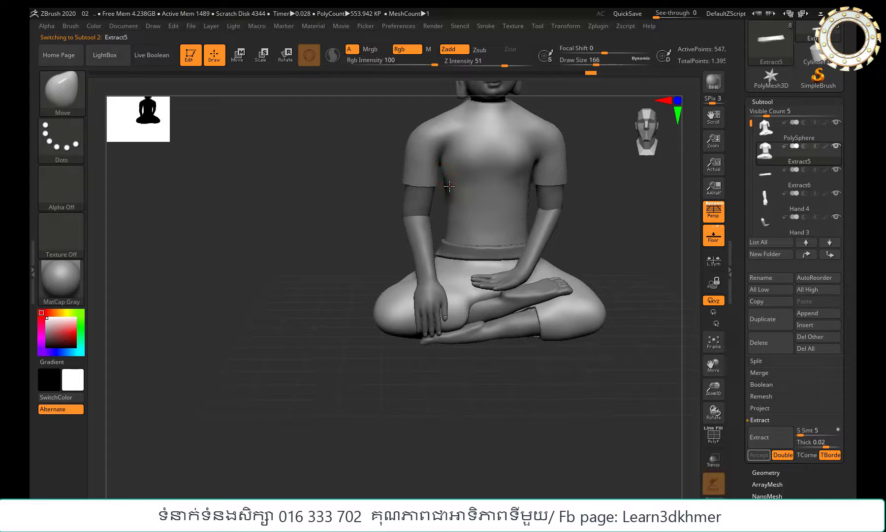
key(ctrl)
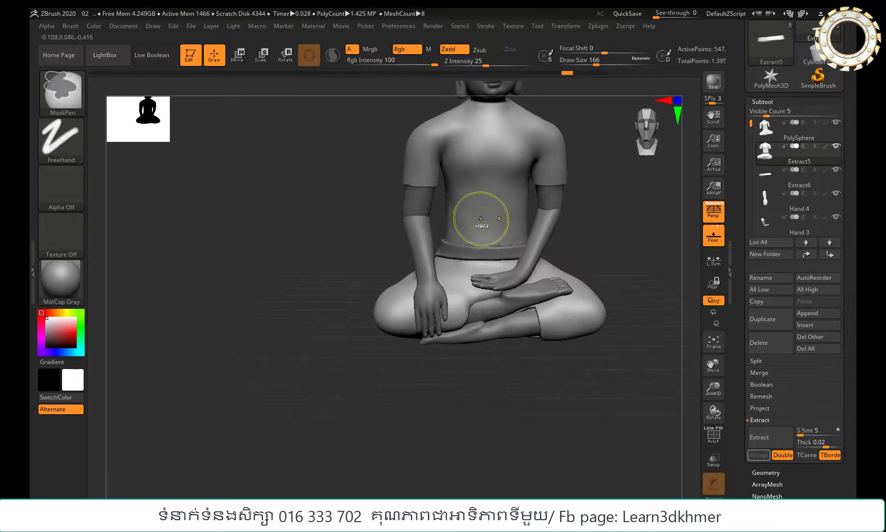
drag(446, 247, 449, 170)
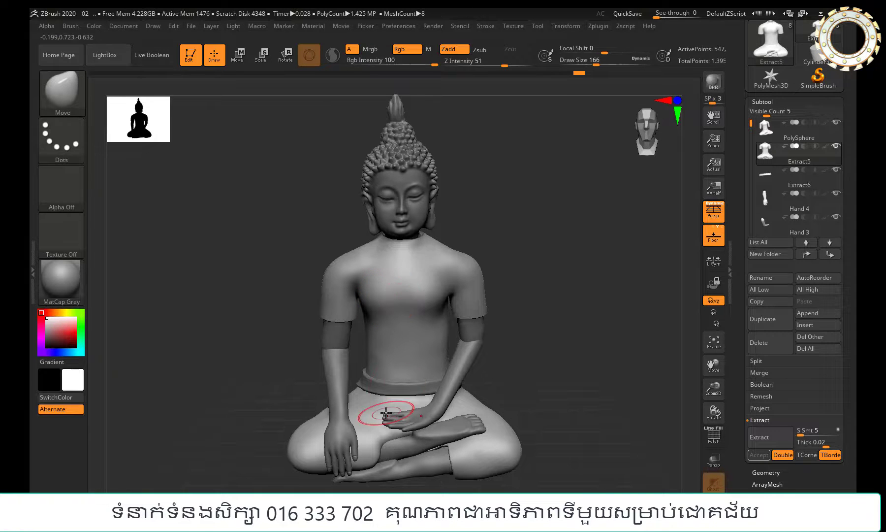
Select the Extract6 waist band on the canvas and enable Move transform mode.
drag(370, 322, 430, 313)
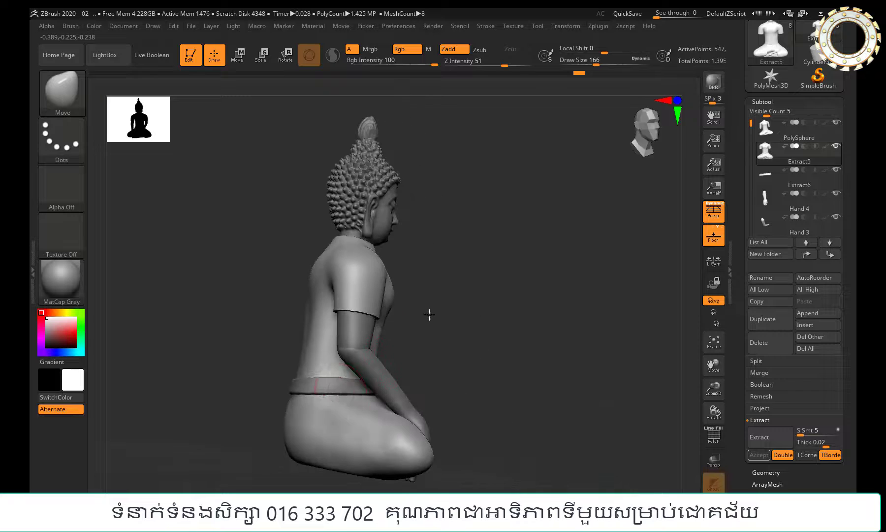
alt+click(341, 385)
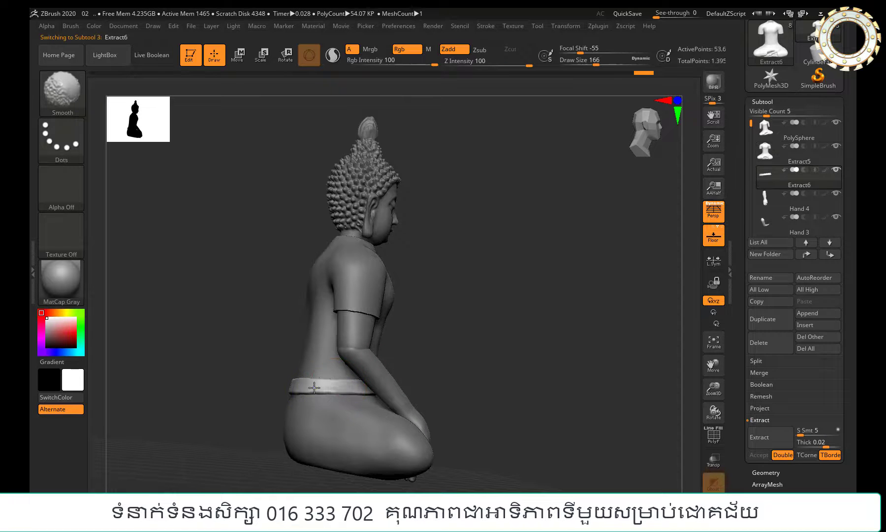
mouse_move(314, 387)
right_down()
mouse_move(262, 388)
mouse_move(531, 177)
right_up()
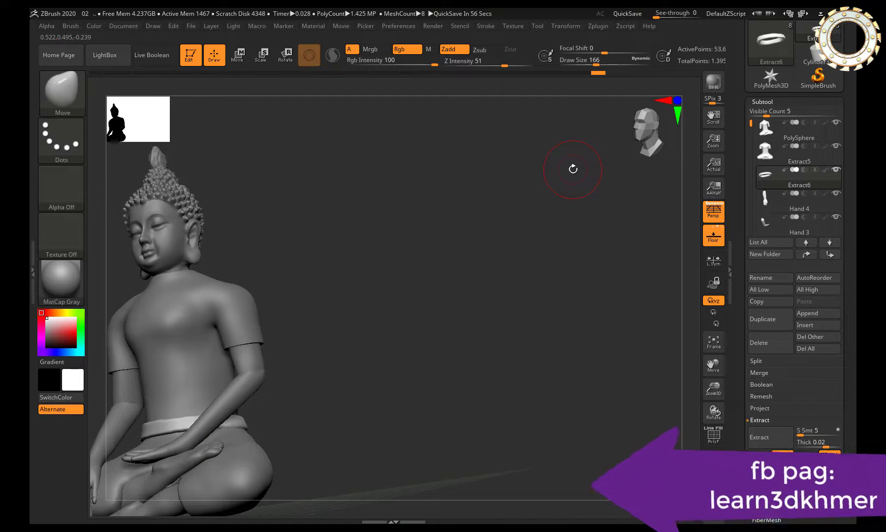
key(f)
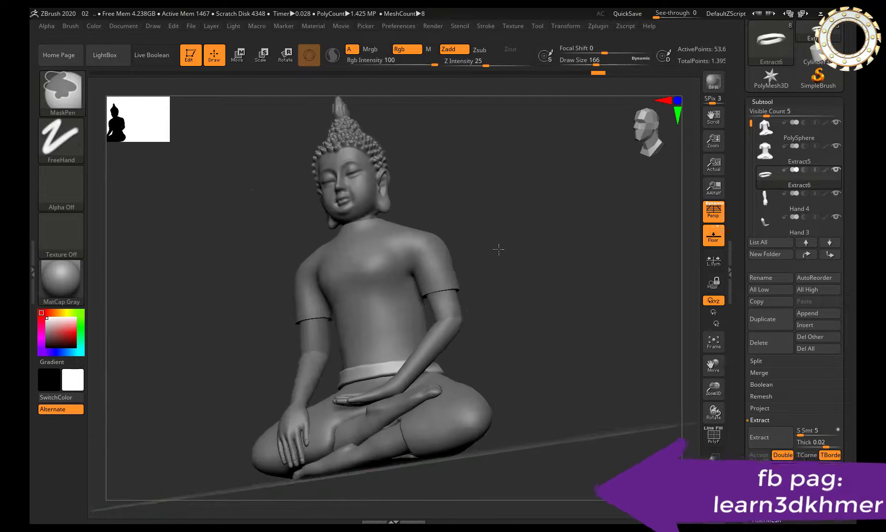
mouse_move(498, 249)
mouse_down()
mouse_move(560, 164)
mouse_move(556, 198)
mouse_up()
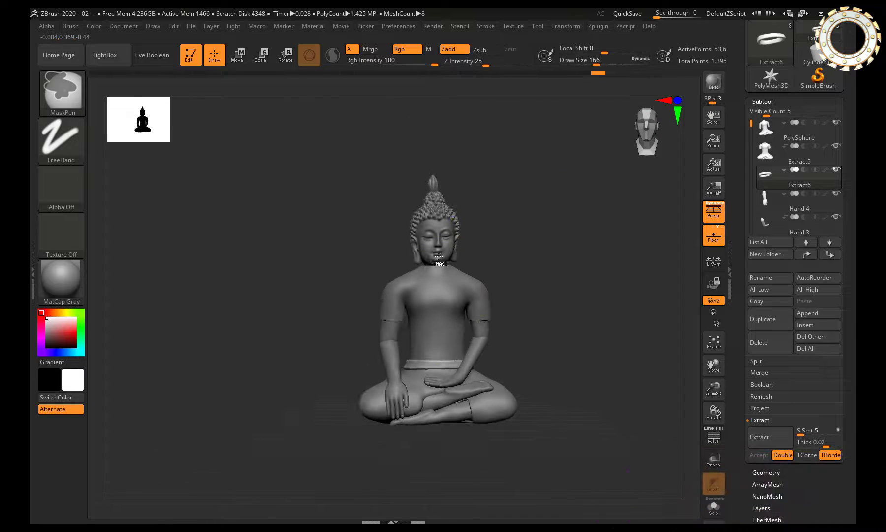
right_drag(438, 256, 446, 304)
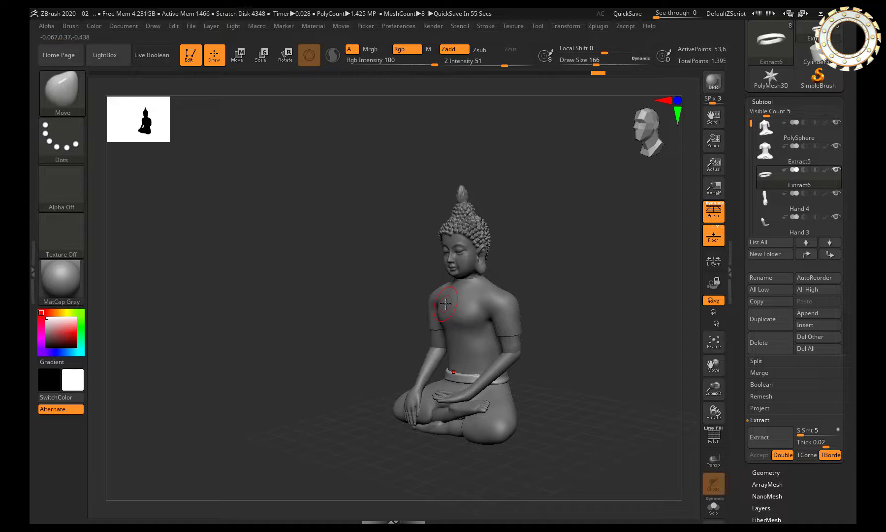
right_drag(460, 301, 433, 290)
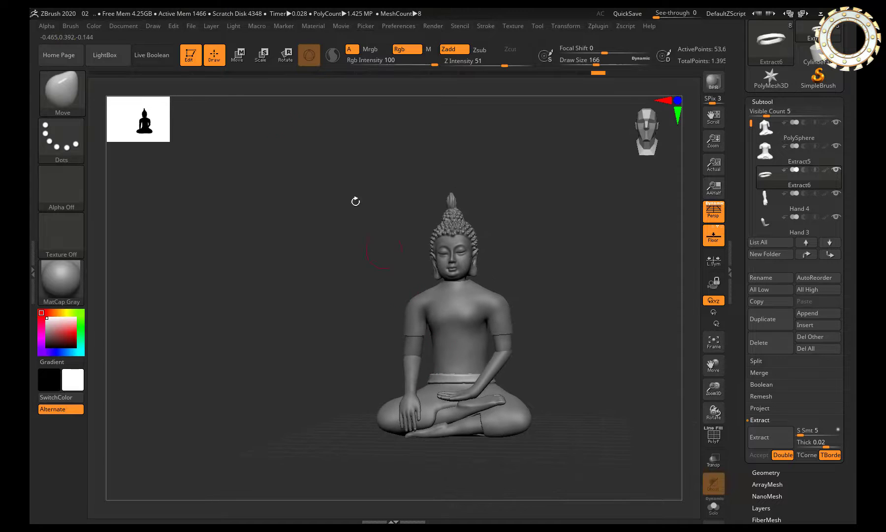
click(239, 63)
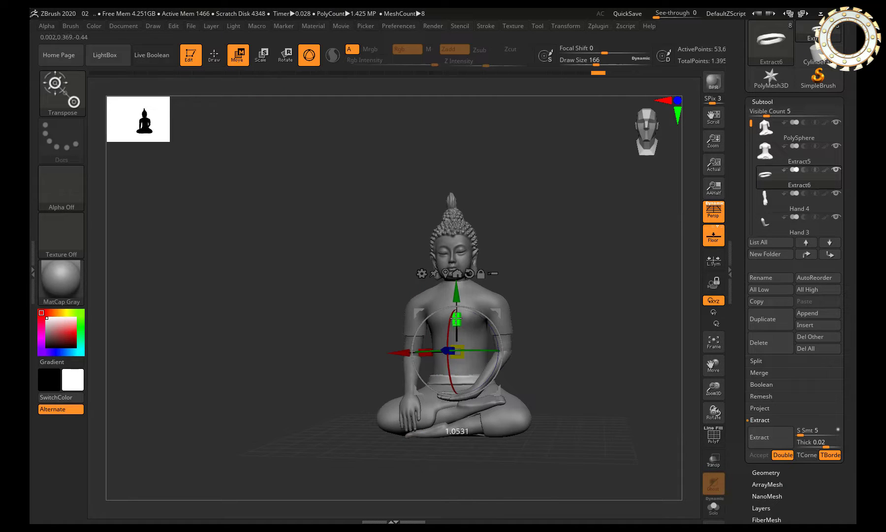
Exit Move mode, zoom in on the waist, and apply Mirror And Weld to Extract6.
alt+drag(457, 319, 470, 347)
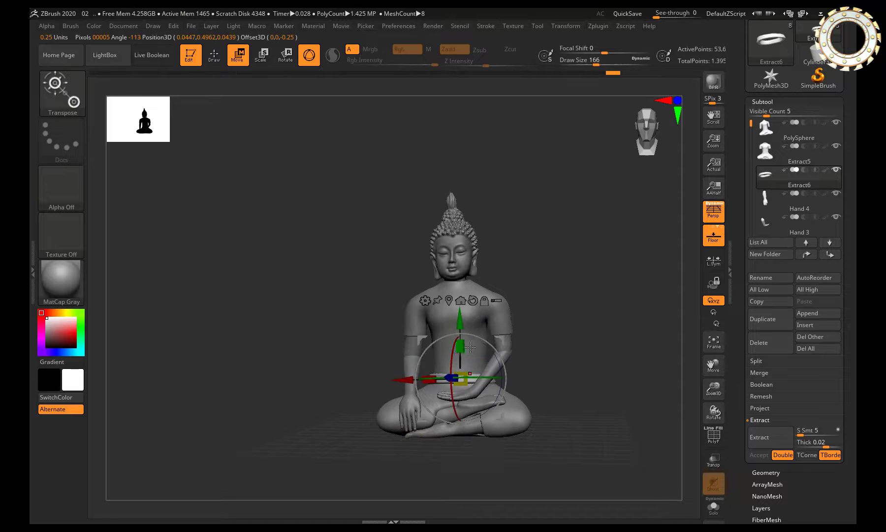
right_drag(460, 336, 357, 291)
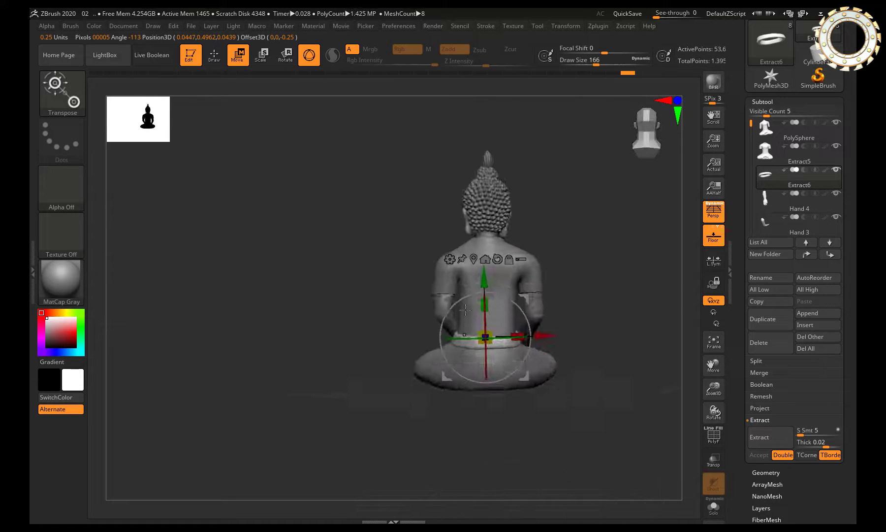
key(q)
drag(400, 269, 346, 283)
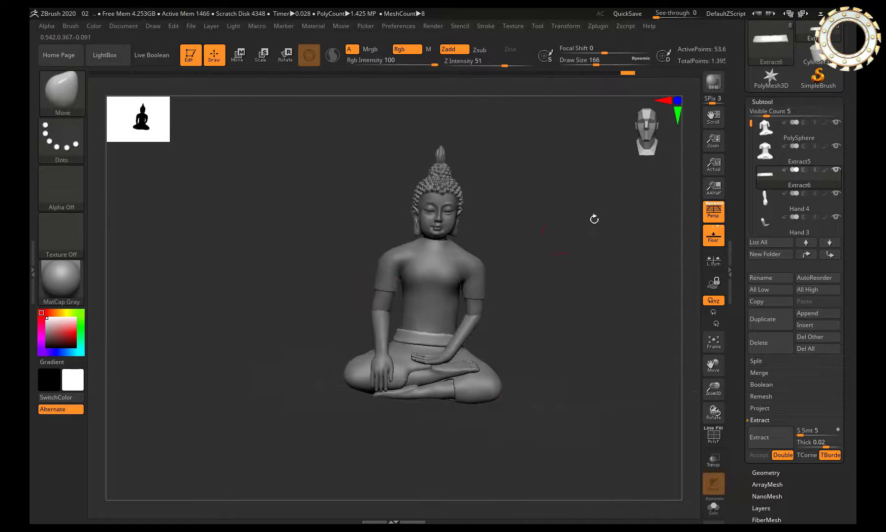
scroll(403, 318, up, 5)
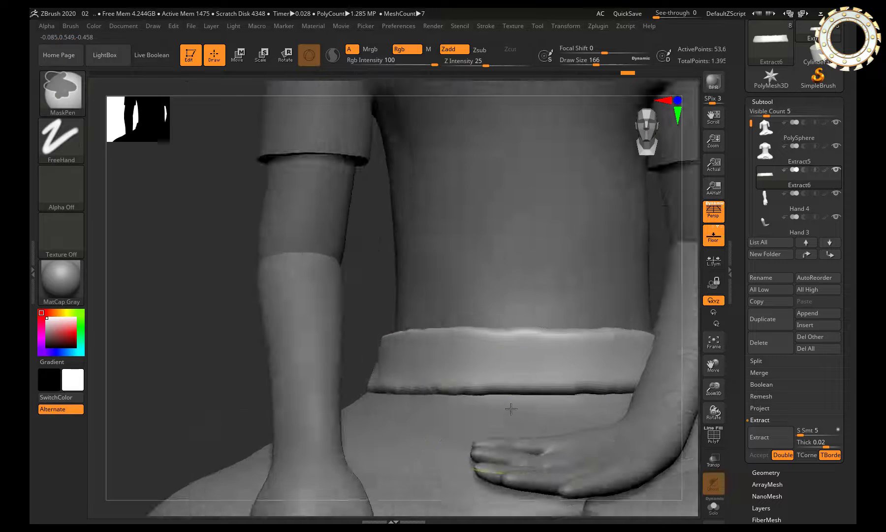
scroll(402, 310, up, 3)
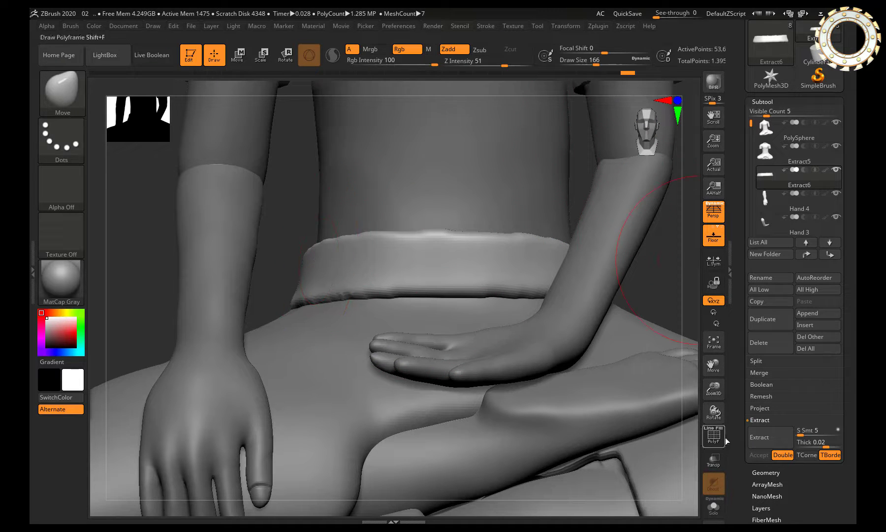
click(766, 472)
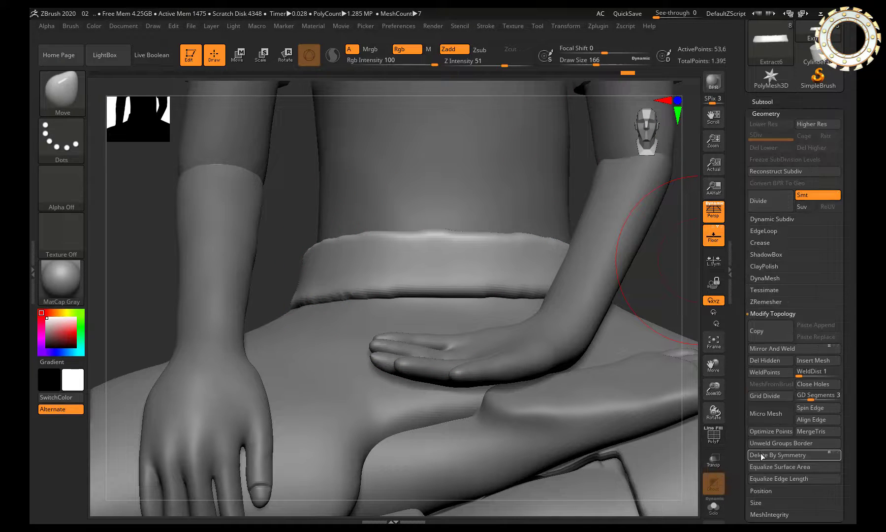
click(766, 349)
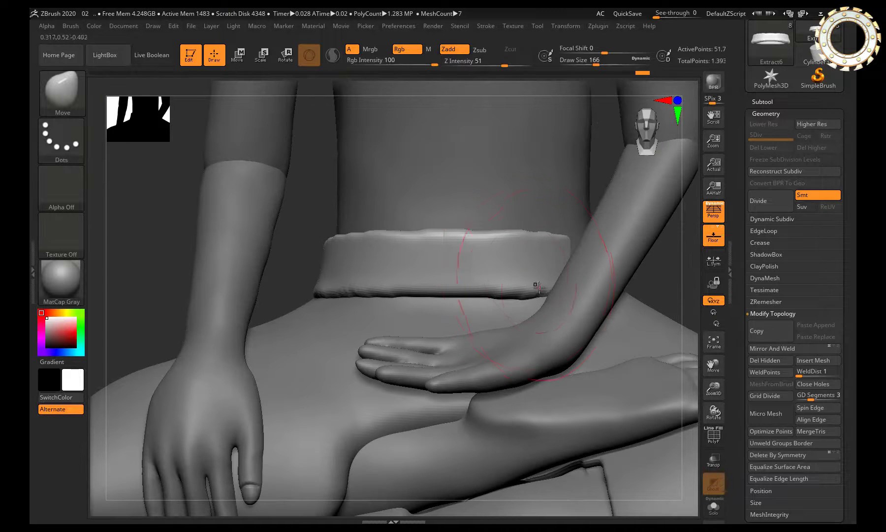
Frame the Buddha, view it from behind, and make Extract5 the active subtool.
key(f)
drag(315, 237, 448, 242)
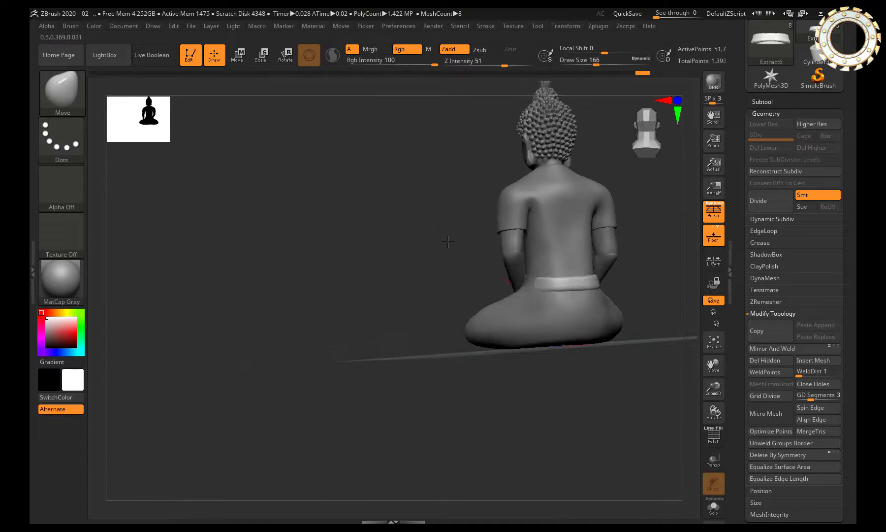
alt+click(516, 299)
mouse_move(516, 299)
mouse_down()
mouse_move(509, 303)
mouse_move(532, 301)
mouse_up()
scroll(524, 281, up, 5)
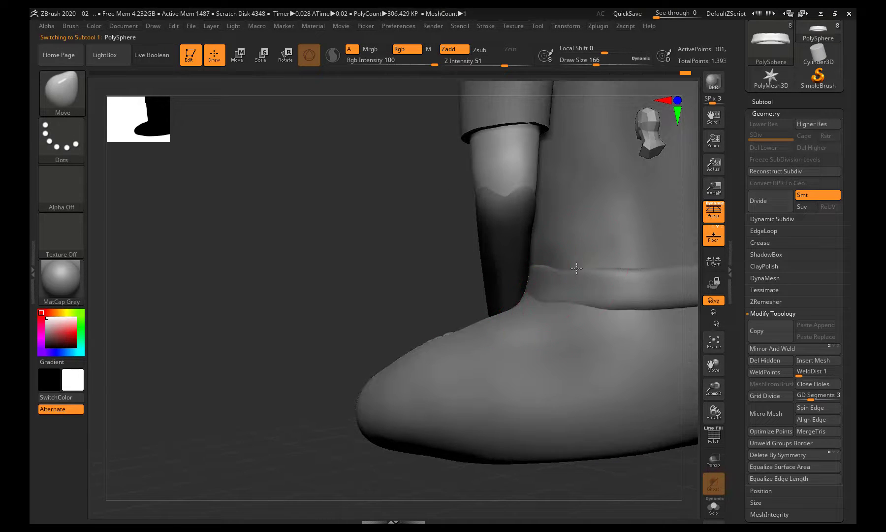
alt+click(559, 305)
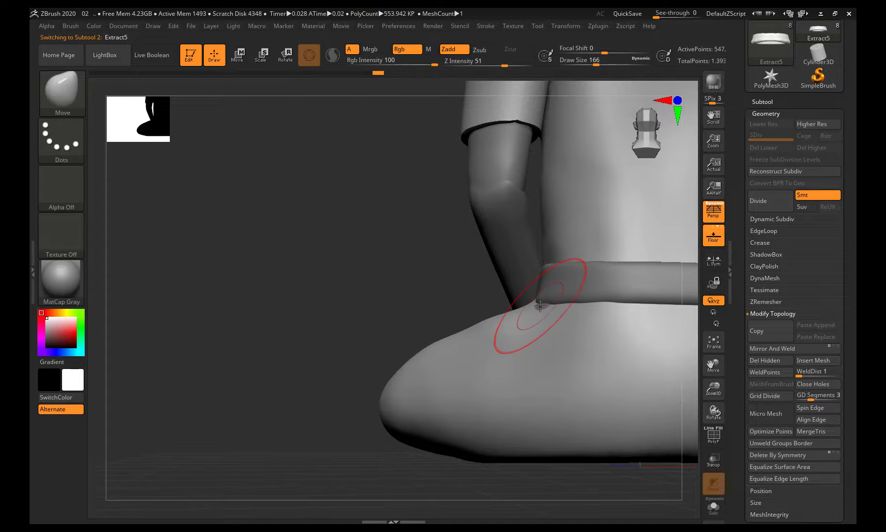
Switch between the PolySphere body and Extract5, checking the band from close side angles.
alt+click(543, 302)
alt+click(533, 301)
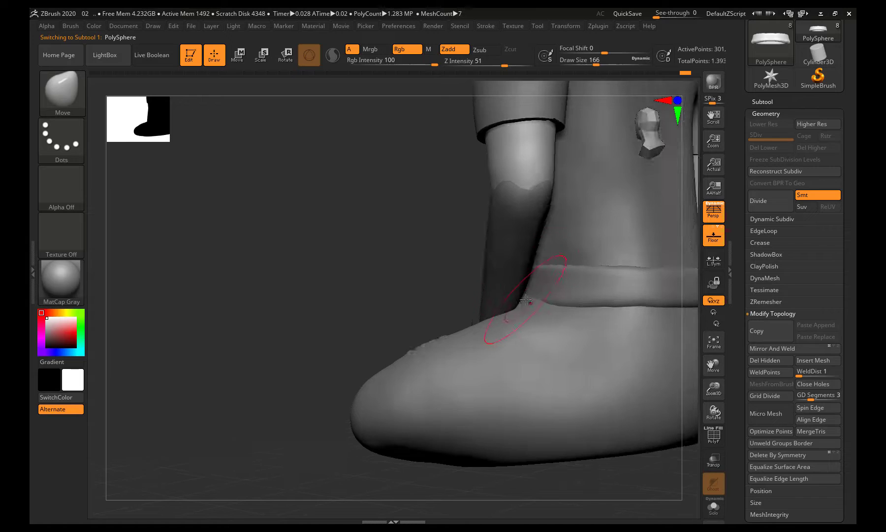
alt+click(530, 306)
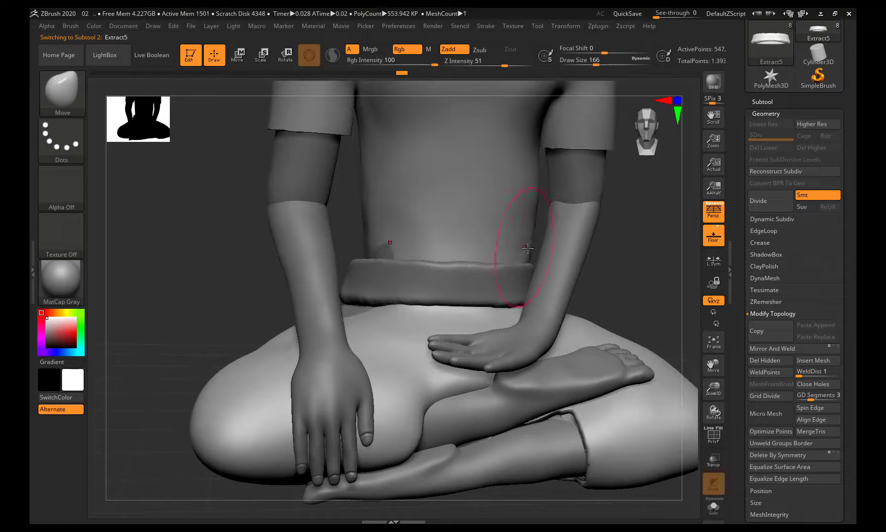
right_drag(529, 256, 422, 293)
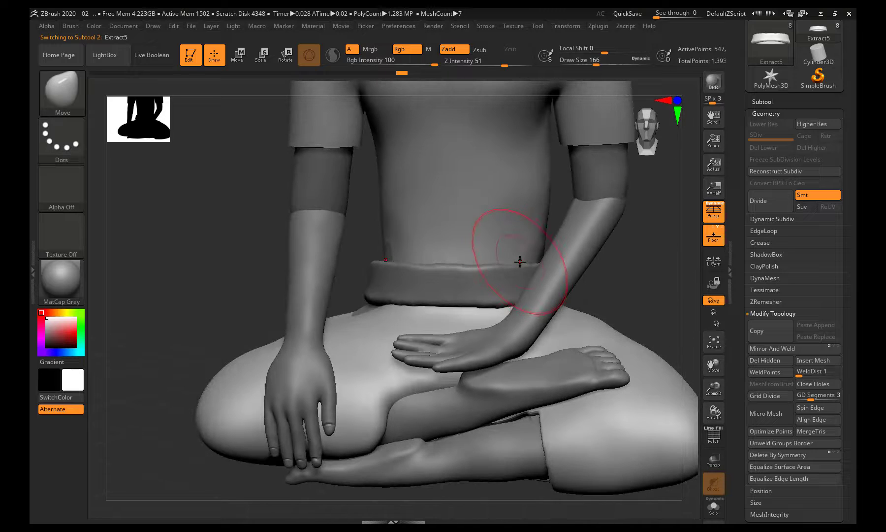
right_drag(416, 295, 303, 287)
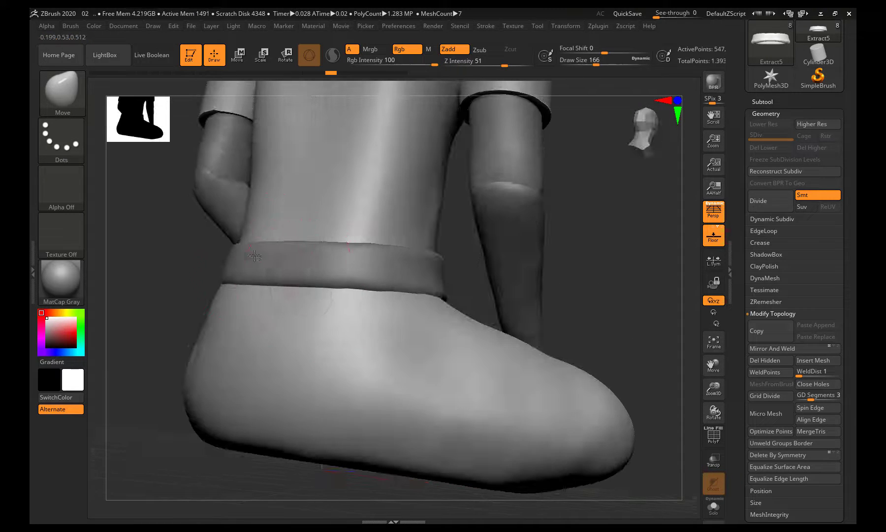
right_drag(254, 255, 150, 261)
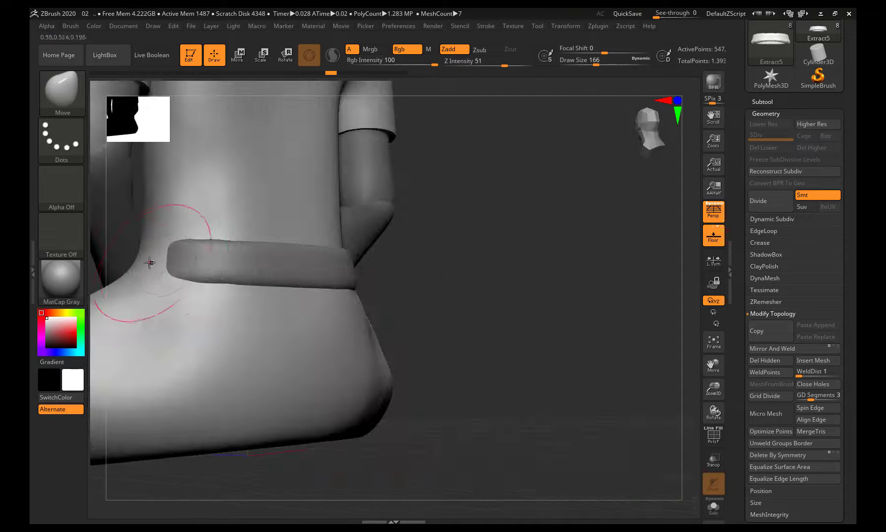